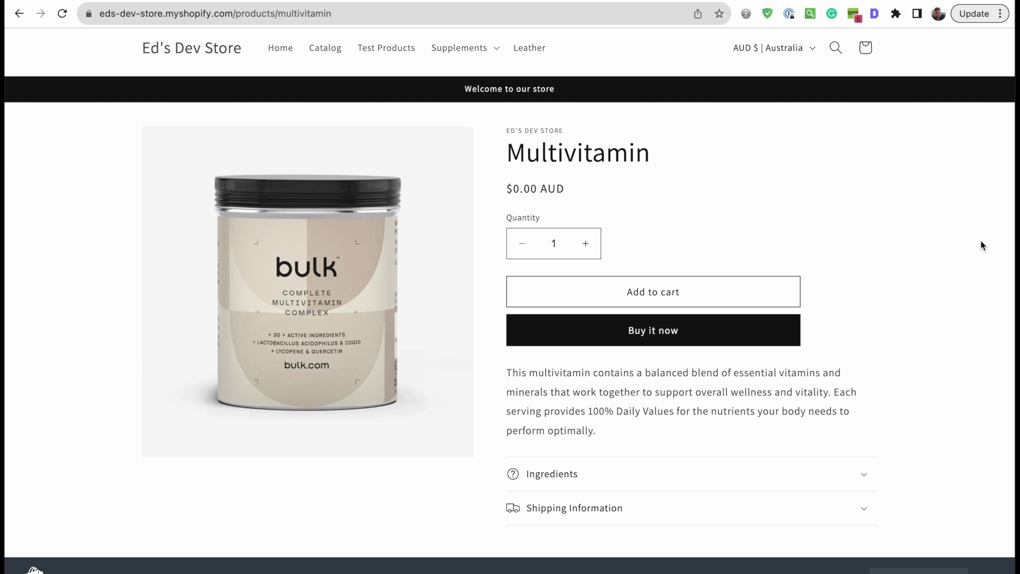
# Expand the Multivitamin's Ingredients row, select and review its text, then collapse it again
pyautogui.scroll(-1, 609, 445)
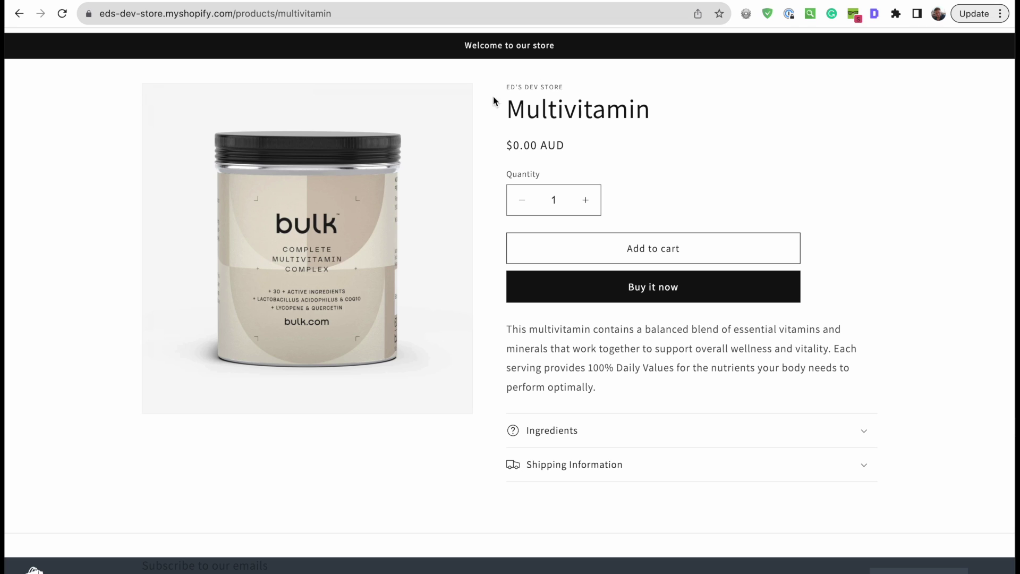
pyautogui.click(586, 436)
pyautogui.scroll(-3, 587, 436)
pyautogui.moveTo(513, 287); pyautogui.dragTo(709, 472)
pyautogui.click(646, 461)
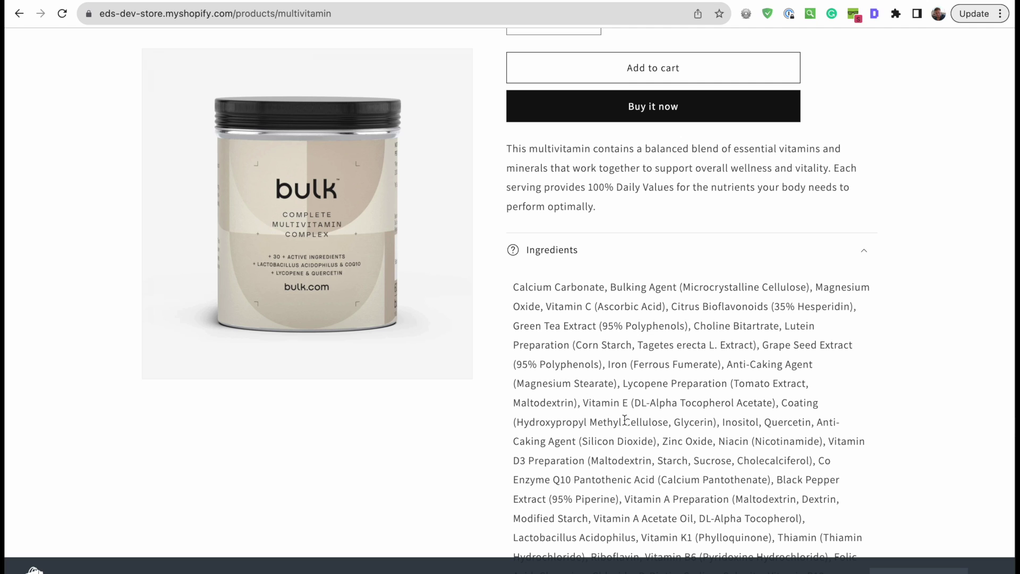
pyautogui.click(597, 318)
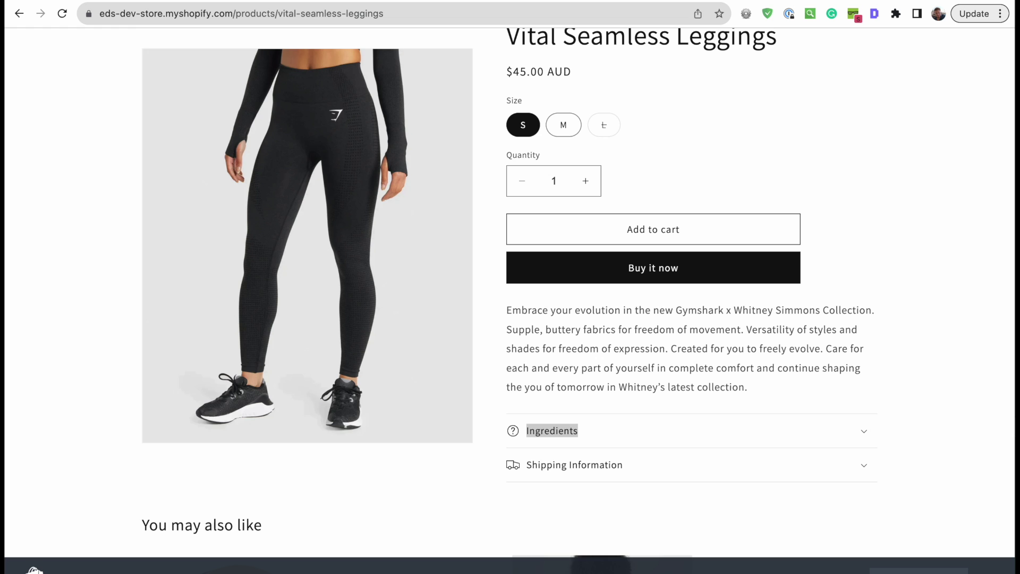
pyautogui.scroll(3, 672, 176)
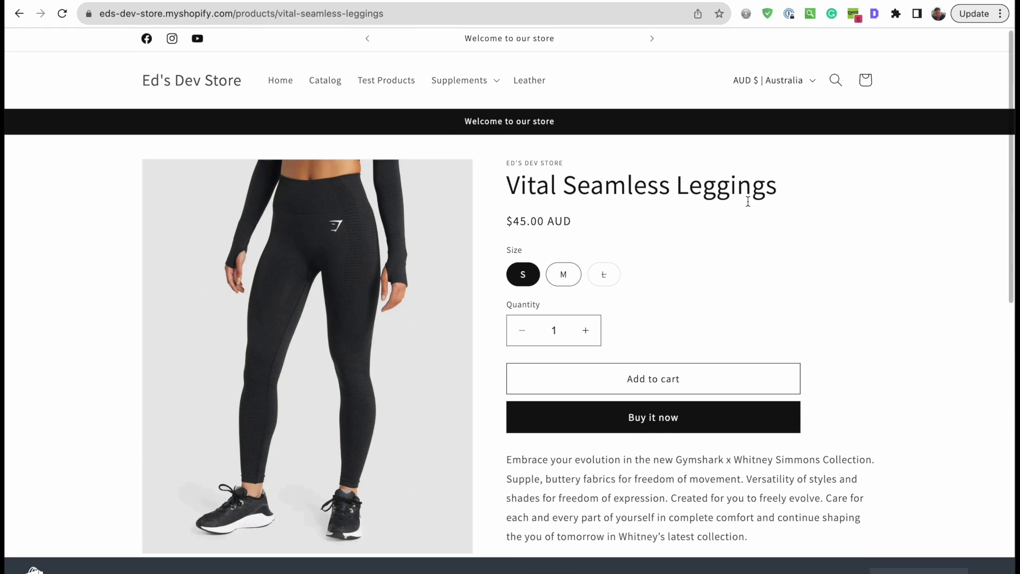
pyautogui.scroll(-2, 749, 201)
pyautogui.scroll(-3, 747, 201)
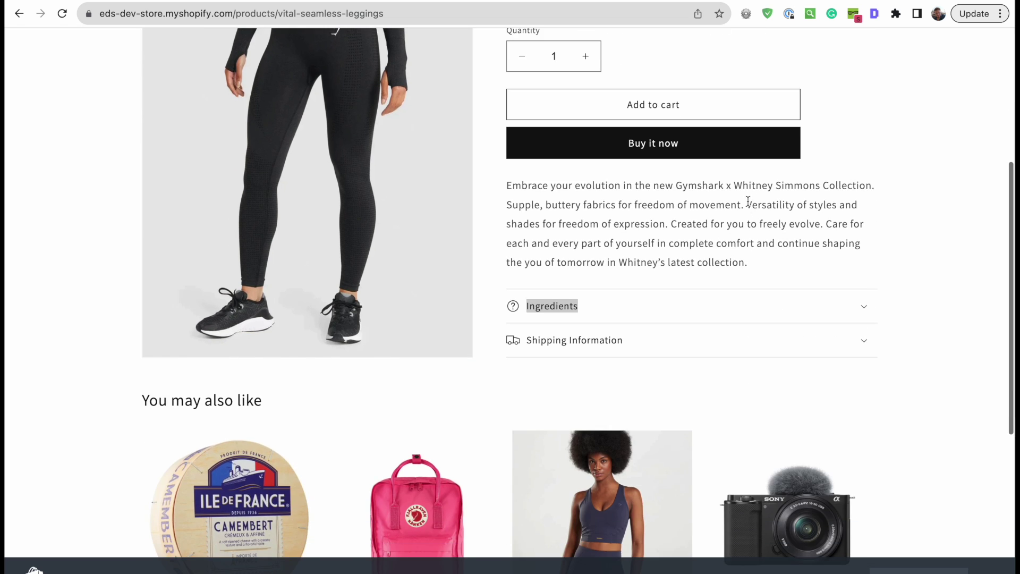
pyautogui.click(571, 308)
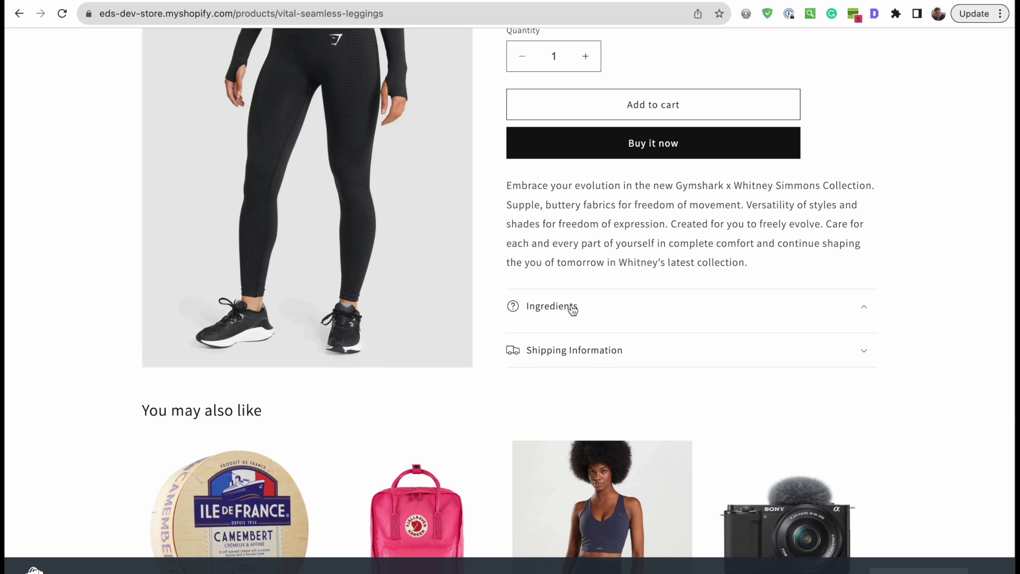
pyautogui.click(561, 314)
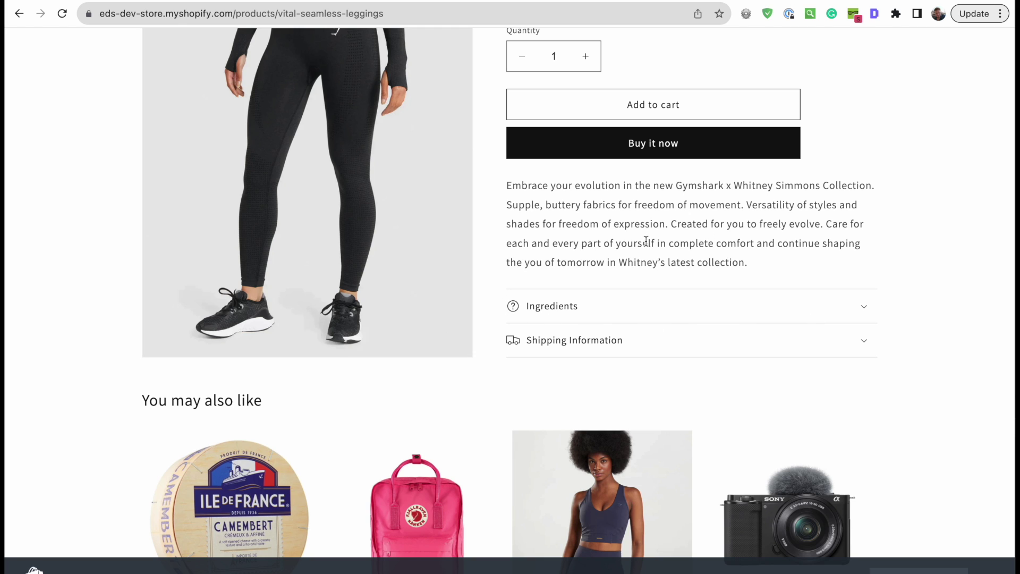
pyautogui.click(656, 317)
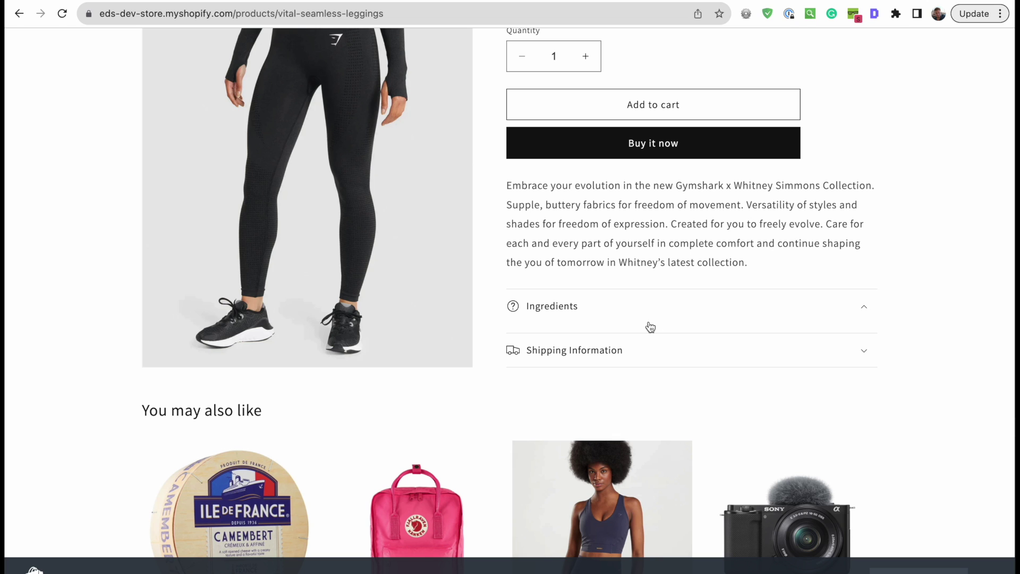
pyautogui.click(633, 320)
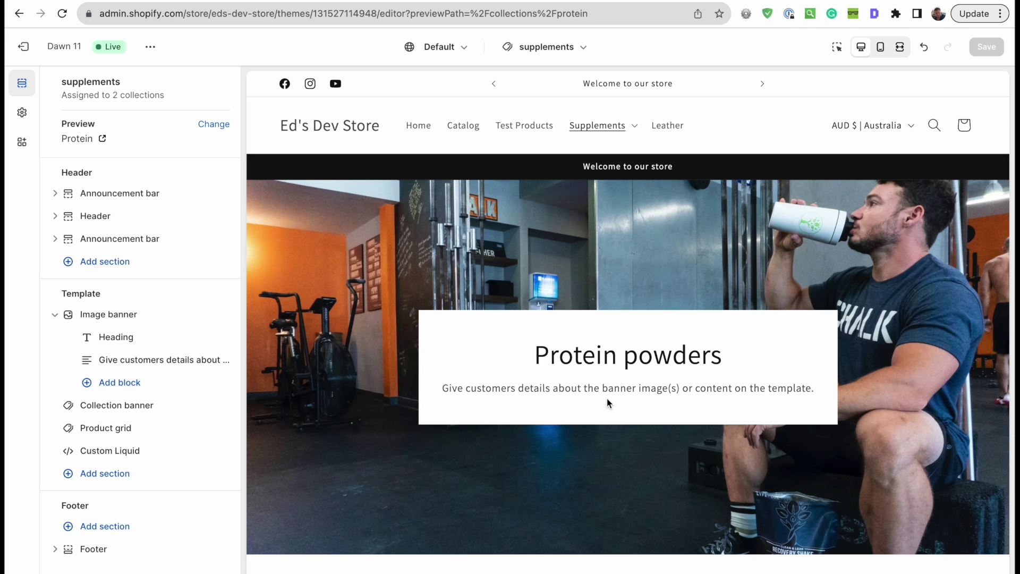
# View the Image banner section's settings, then open the preview's Supplements collections menu
pyautogui.scroll(-6, 635, 404)
pyautogui.scroll(6, 637, 405)
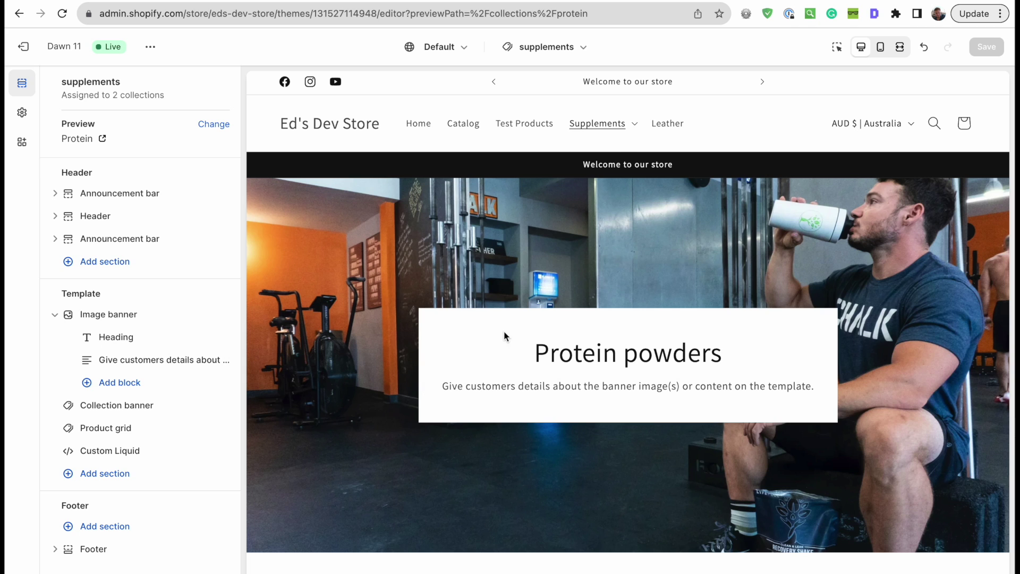
pyautogui.click(114, 316)
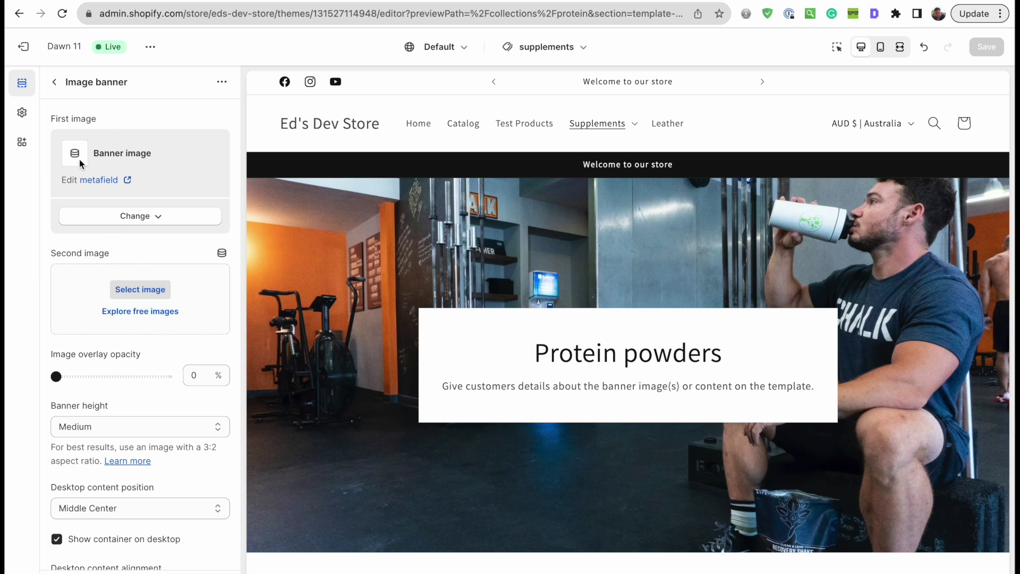
pyautogui.click(54, 82)
pyautogui.click(601, 126)
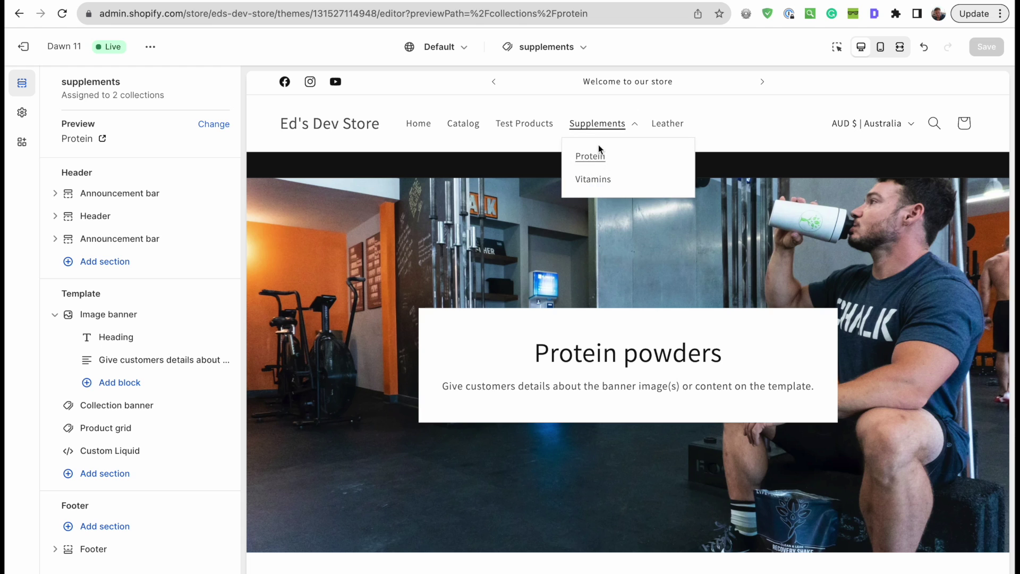
# Preview the Supplements collection and hide the Image banner section
pyautogui.click(594, 182)
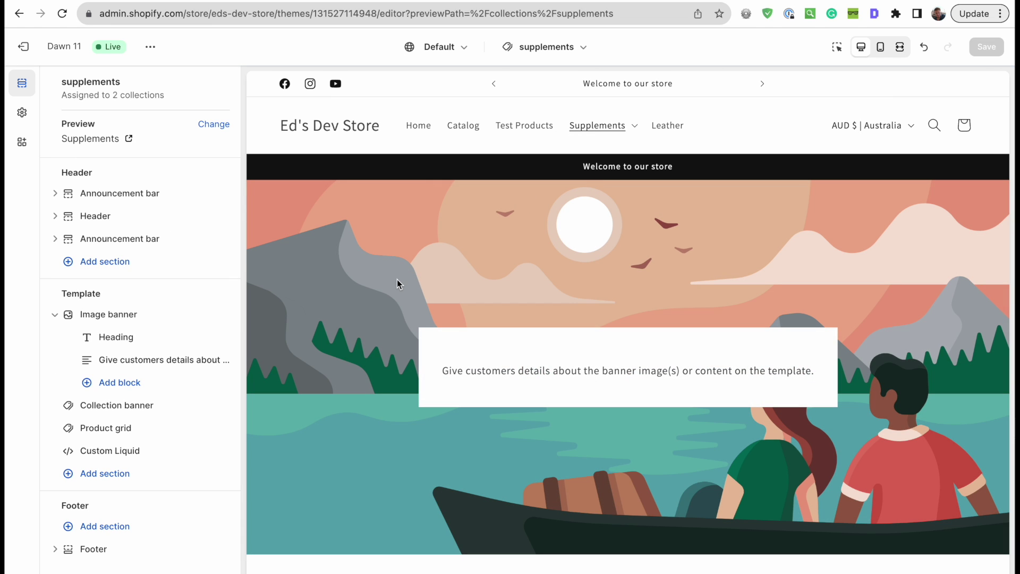
pyautogui.scroll(-2, 397, 279)
pyautogui.scroll(1, 397, 279)
pyautogui.scroll(1, 397, 279)
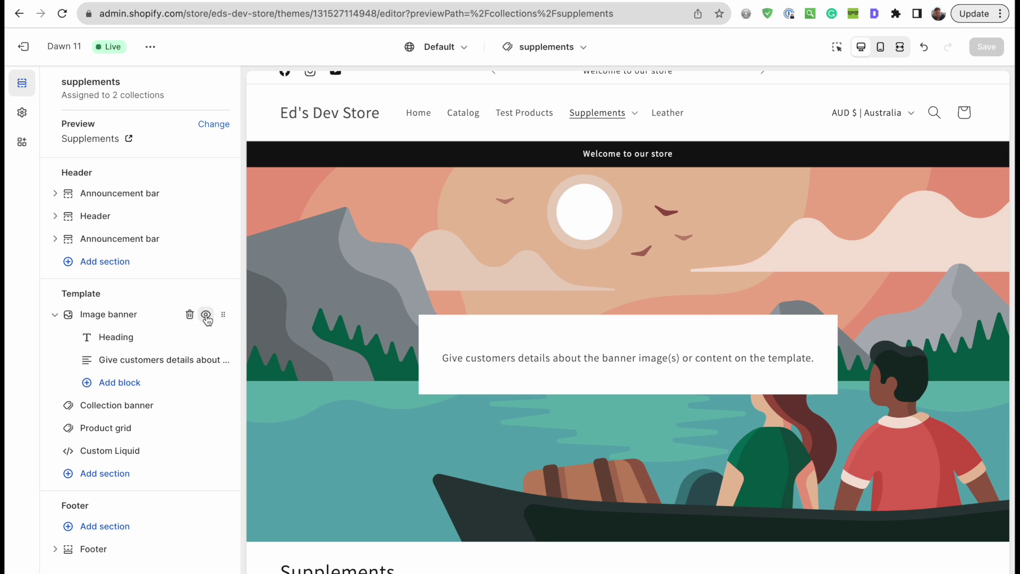
pyautogui.click(206, 315)
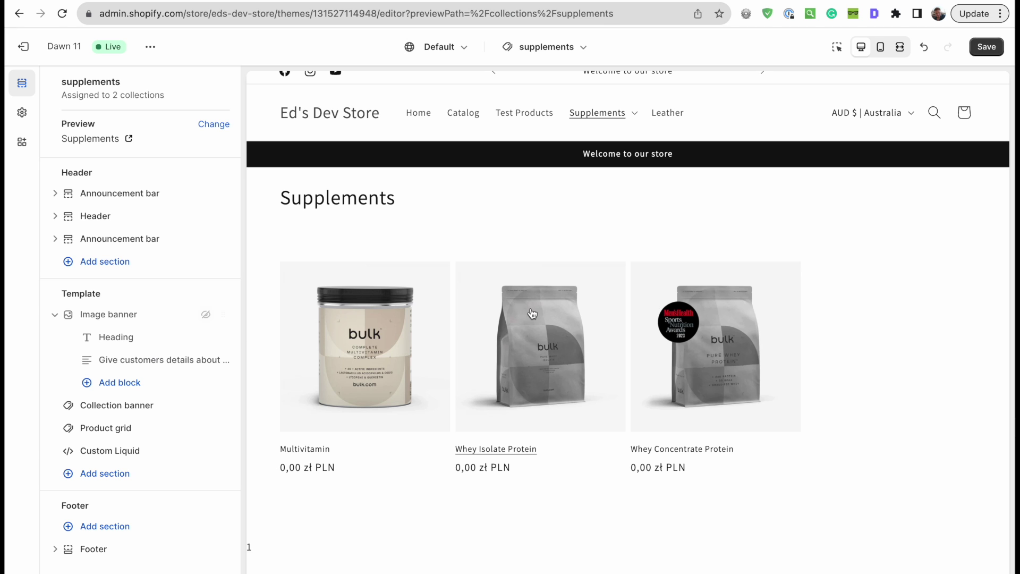
# Switch the preview to the Protein collection from the Supplements menu
pyautogui.scroll(1, 559, 329)
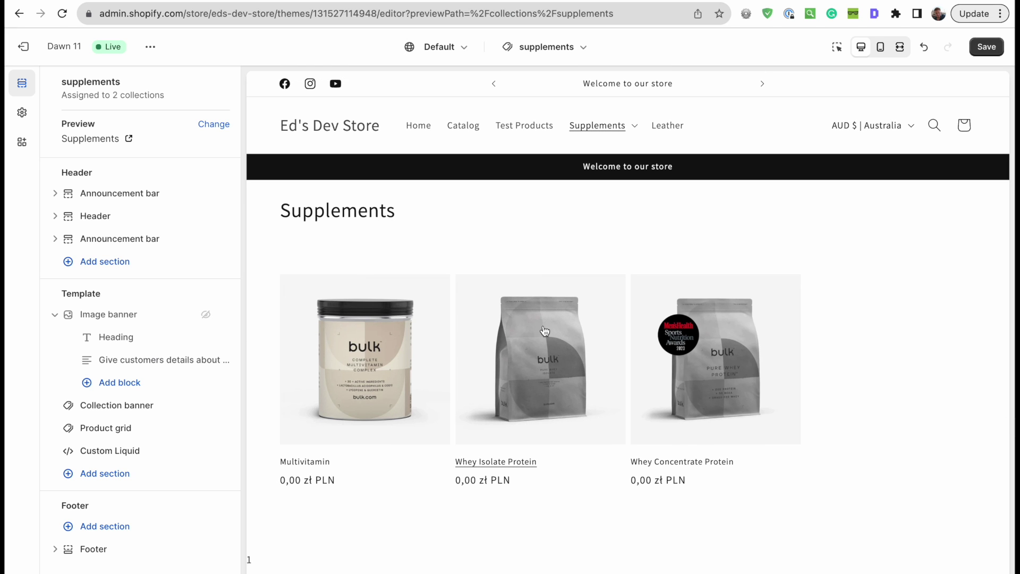
pyautogui.click(598, 128)
pyautogui.click(592, 159)
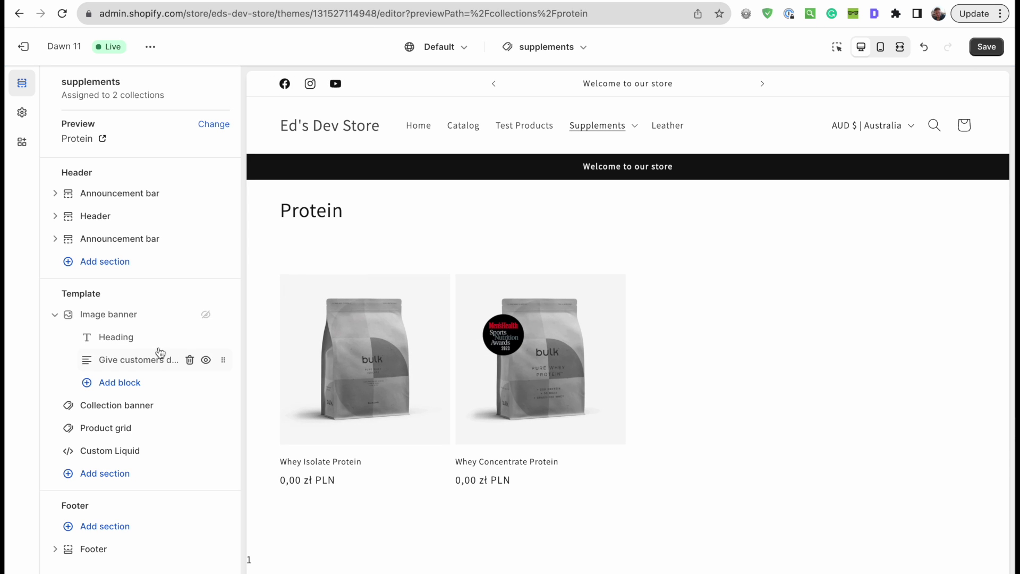
# Unhide the Image banner section and review its settings before returning to the section list
pyautogui.click(206, 315)
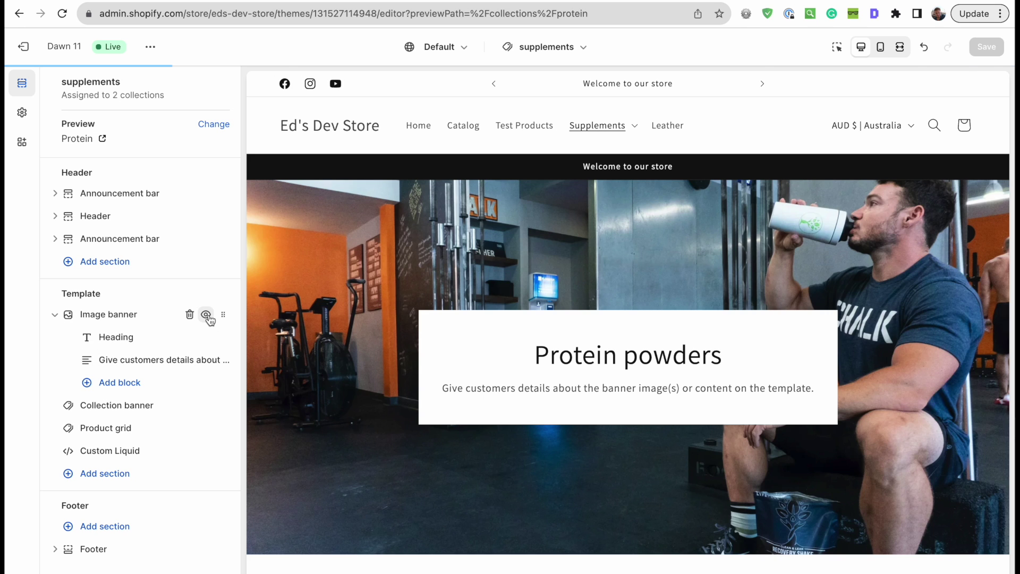
pyautogui.click(130, 315)
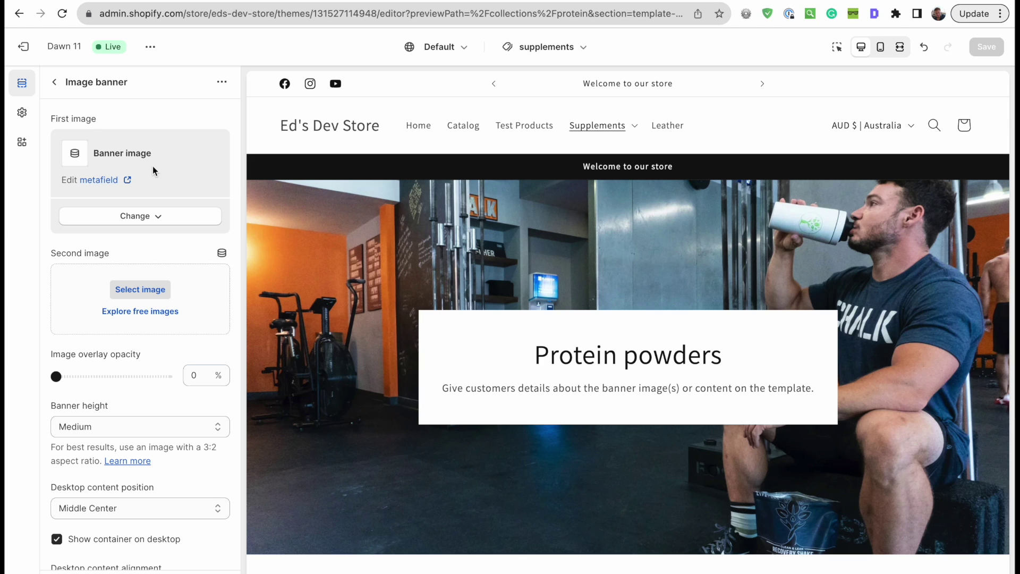
pyautogui.click(55, 83)
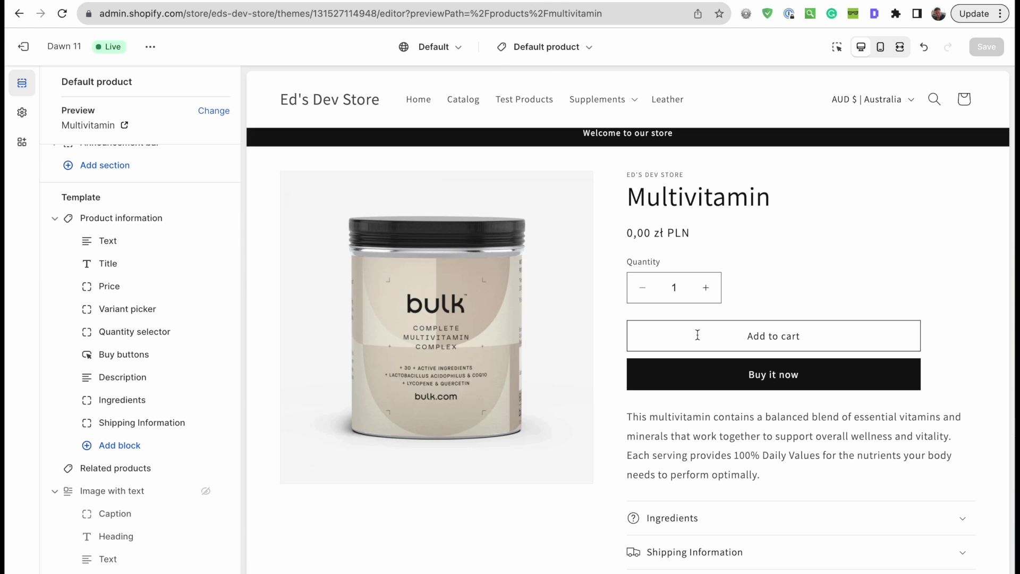
# List the product templates: Default product with 49 products and protein with 2
pyautogui.click(576, 50)
pyautogui.click(515, 142)
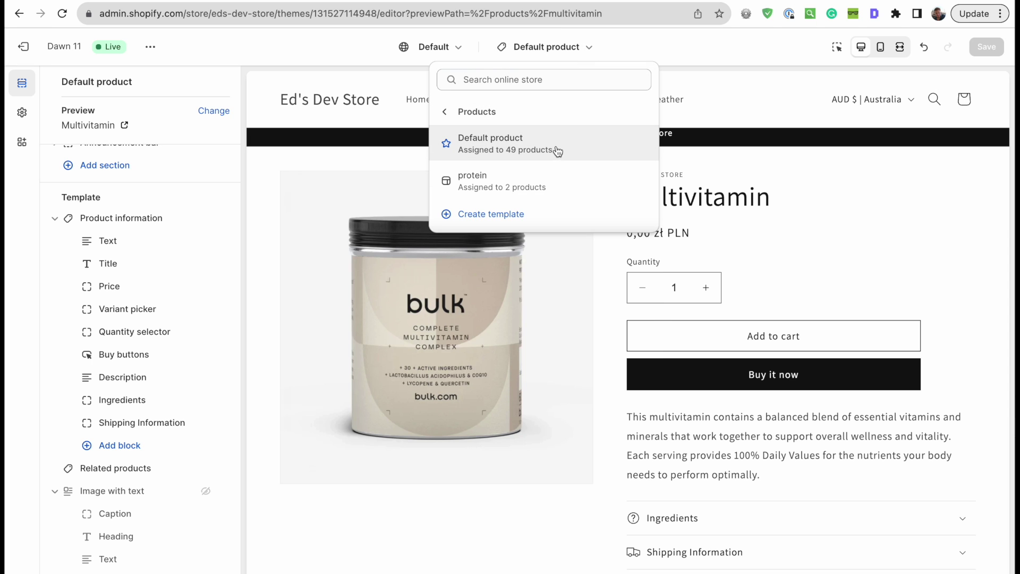
pyautogui.click(882, 232)
pyautogui.scroll(-2, 882, 234)
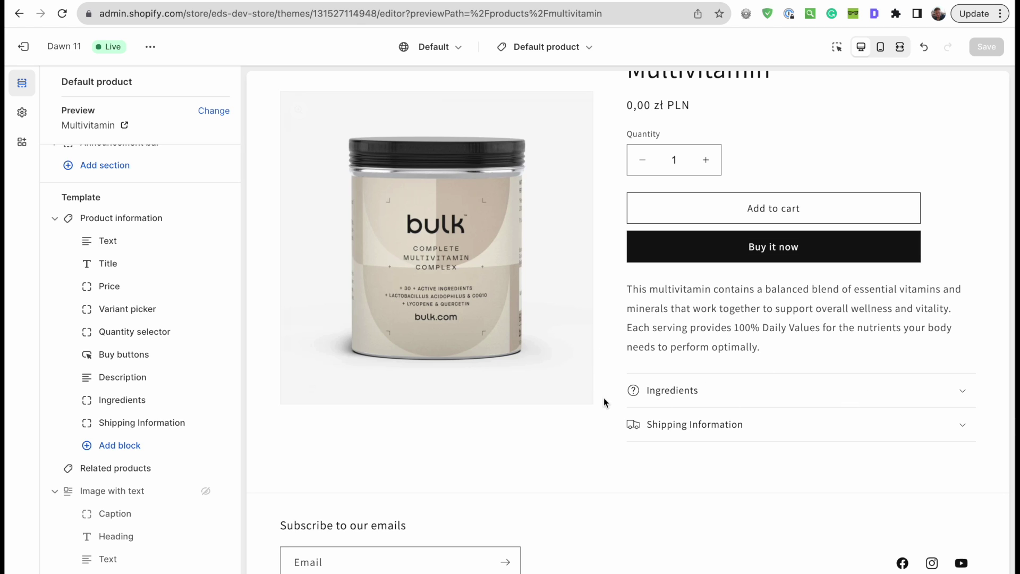
pyautogui.click(546, 47)
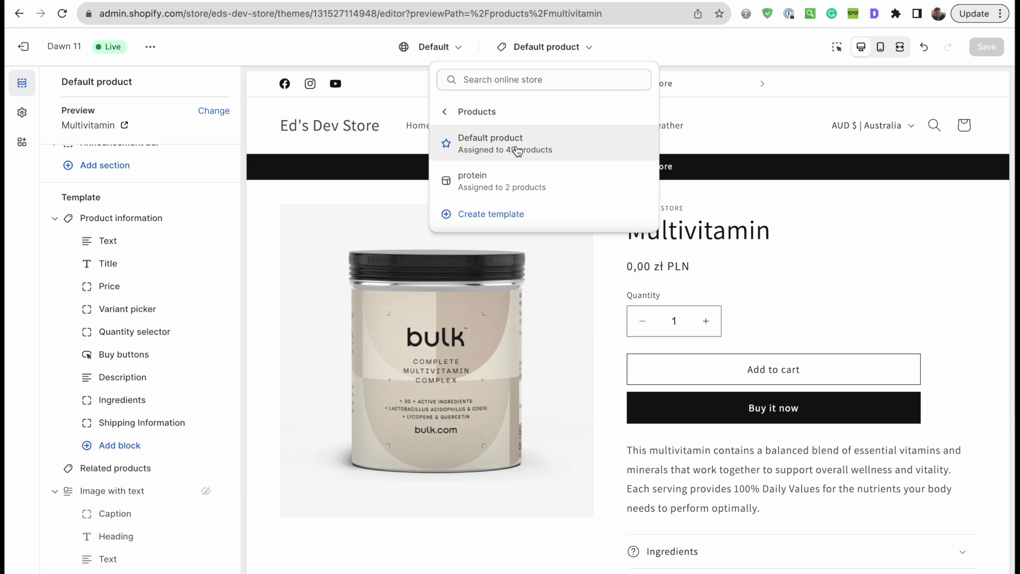
pyautogui.scroll(-1, 755, 425)
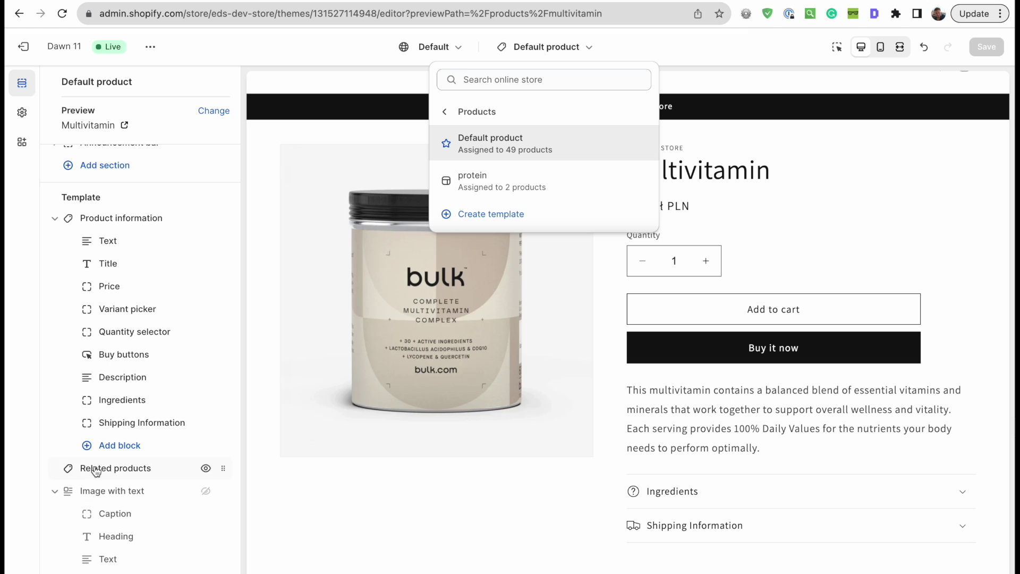
pyautogui.scroll(-4, 96, 468)
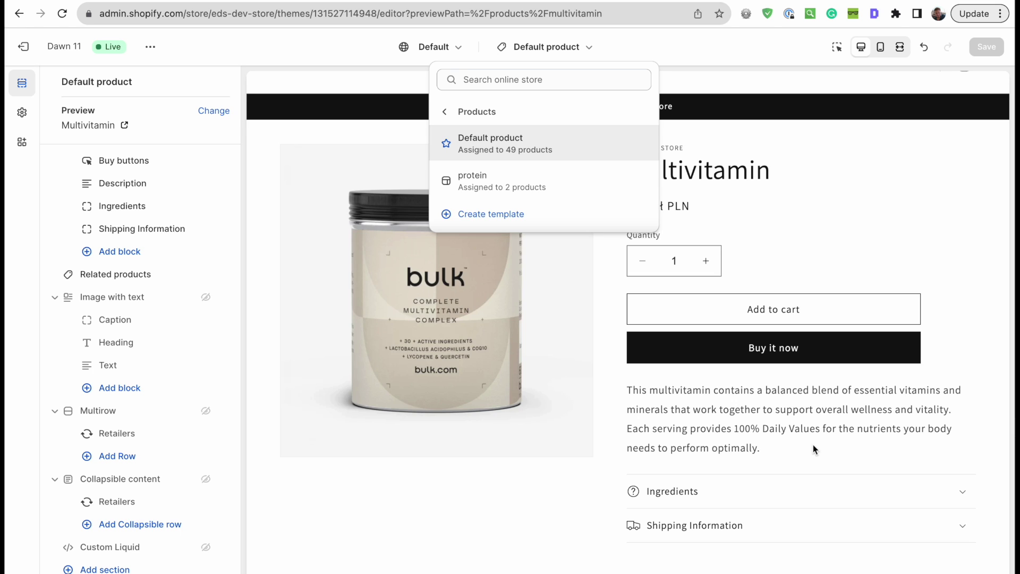
# Close the template list and open the Ingredients collapsible row's settings and options menu
pyautogui.click(983, 446)
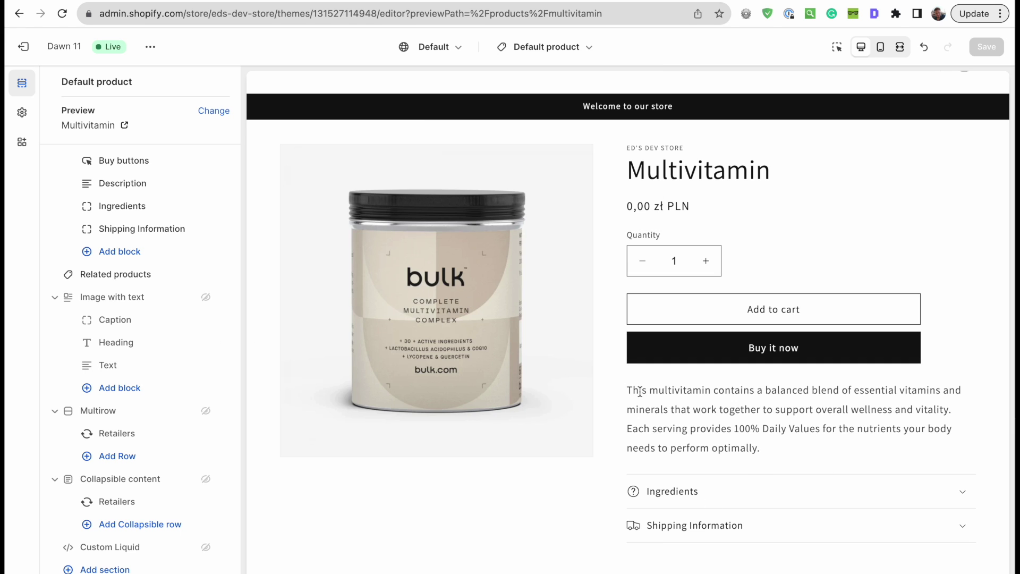
pyautogui.scroll(1, 640, 392)
pyautogui.scroll(-2, 640, 392)
pyautogui.scroll(1, 109, 230)
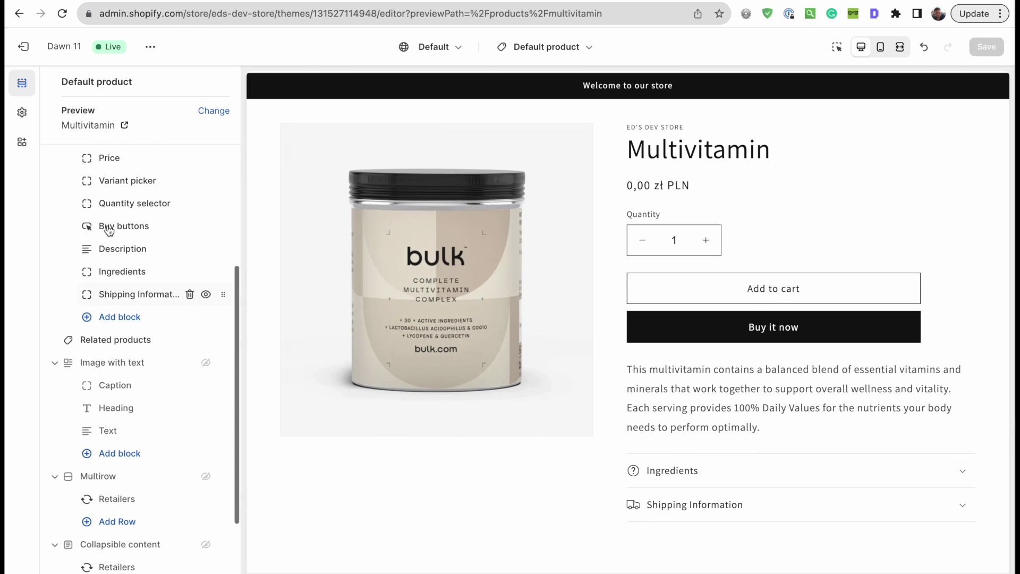
pyautogui.click(114, 272)
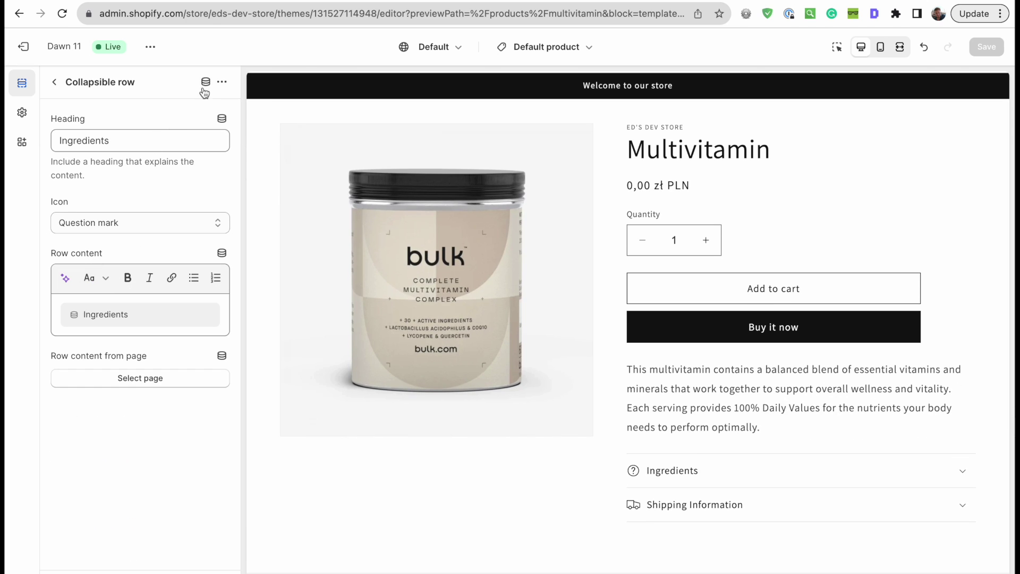
pyautogui.click(222, 81)
pyautogui.click(141, 112)
# Add a Custom Liquid block under Shipping Information, leaving its Liquid code empty
pyautogui.click(54, 82)
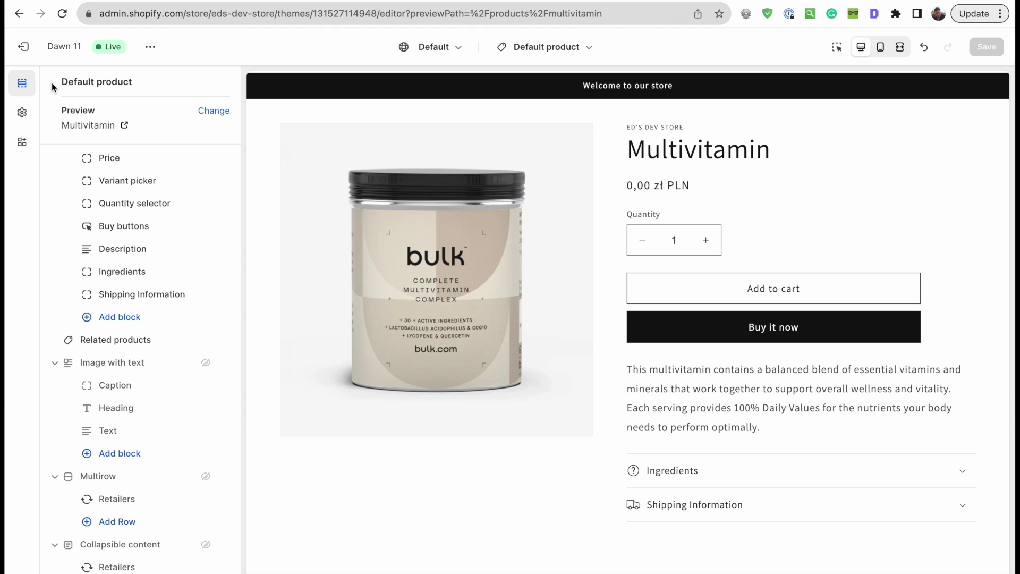
pyautogui.scroll(3, 52, 82)
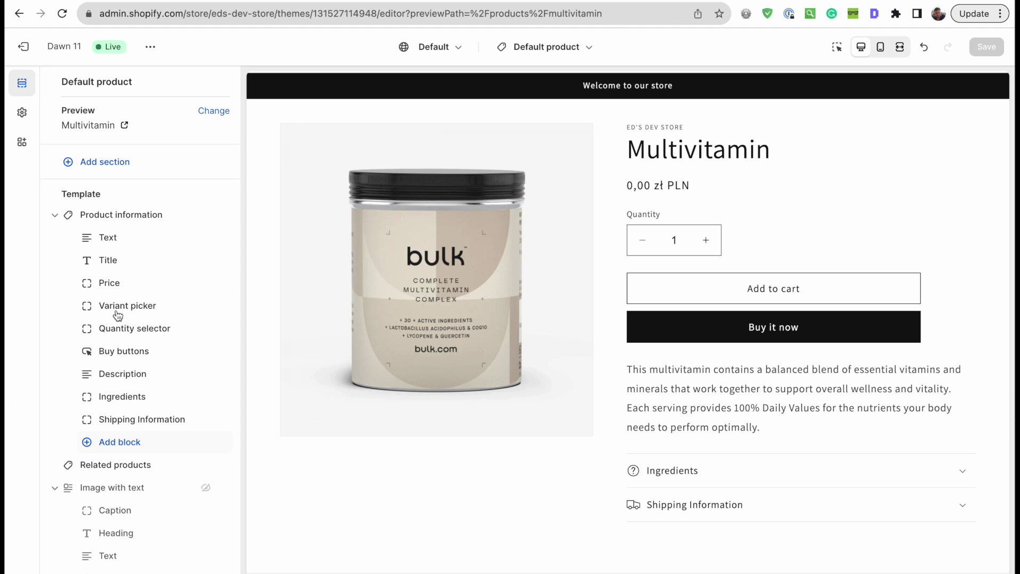
pyautogui.click(122, 444)
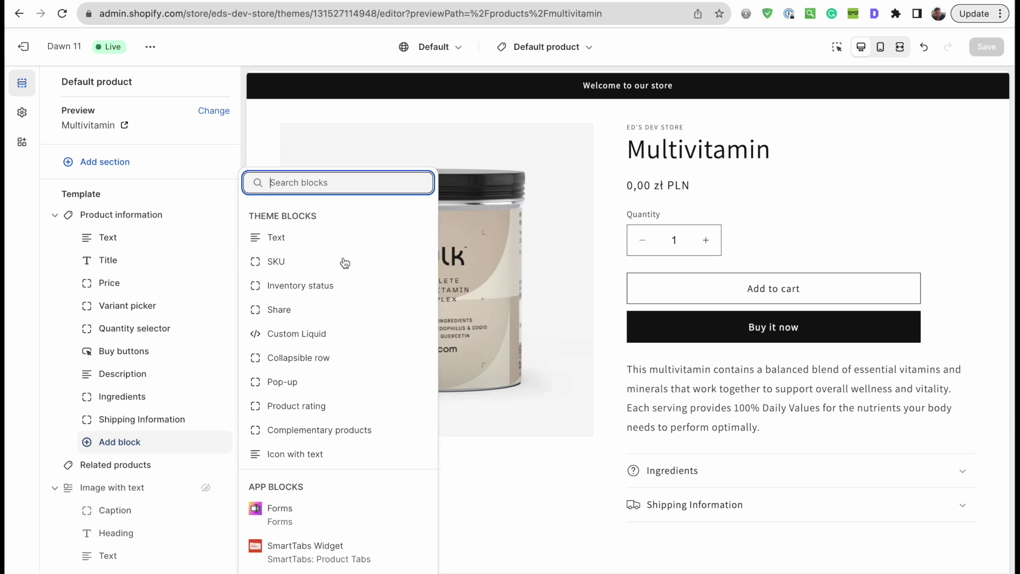
pyautogui.click(269, 335)
pyautogui.click(136, 439)
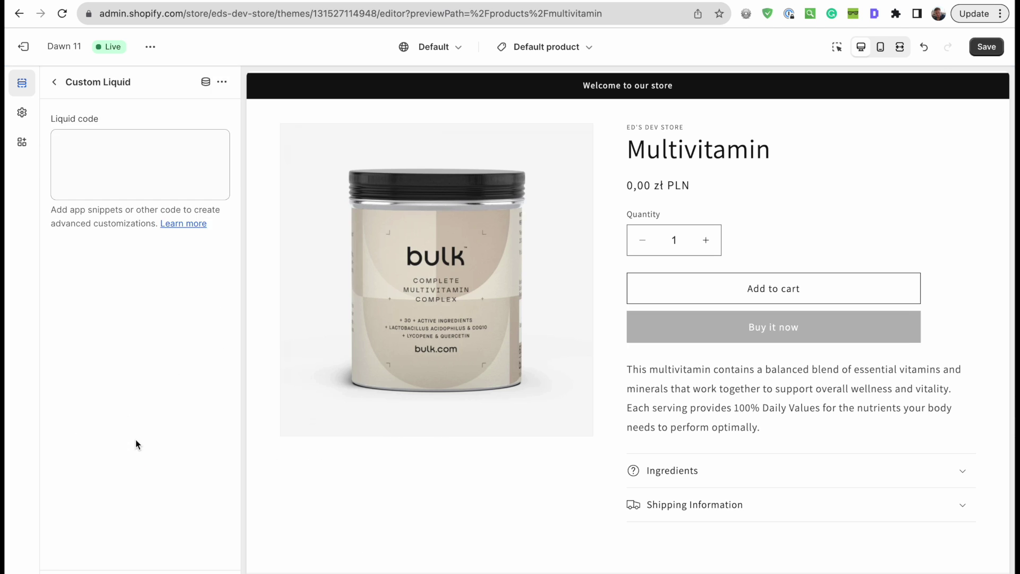
pyautogui.click(133, 156)
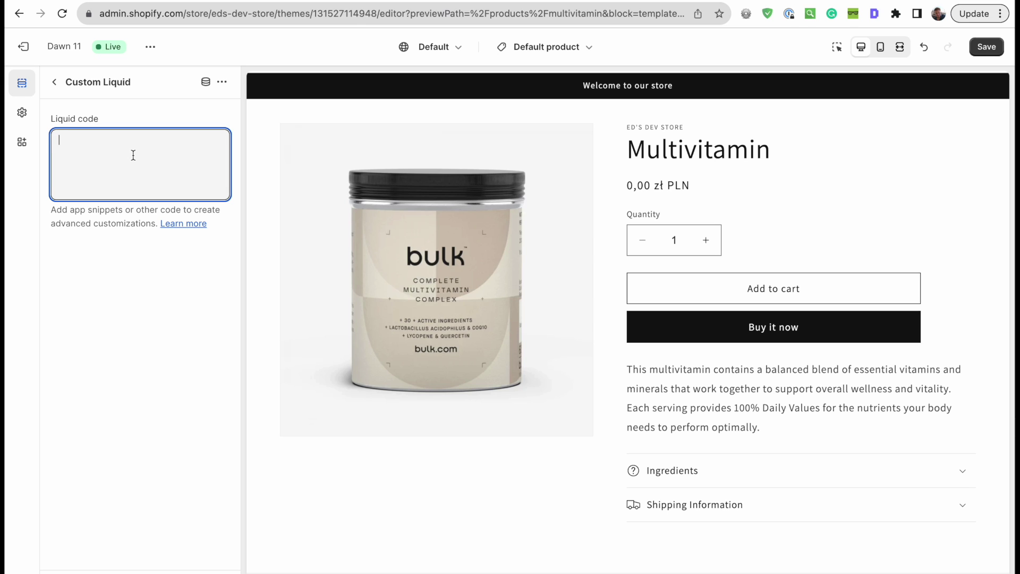
pyautogui.press('Escape')
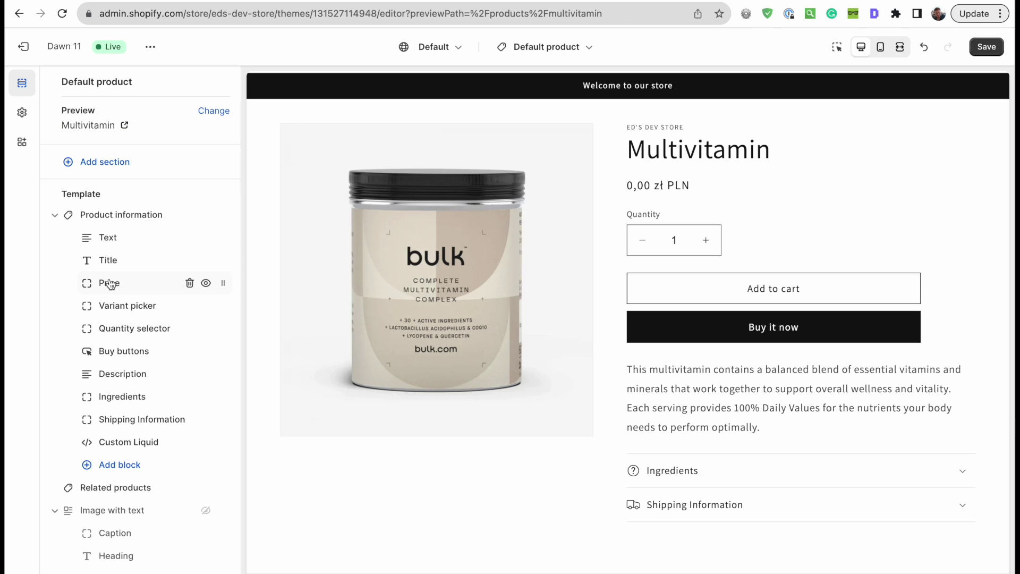
# Open the Custom Liquid block's settings and code box, then leave the block
pyautogui.click(141, 442)
pyautogui.click(130, 163)
pyautogui.click(55, 84)
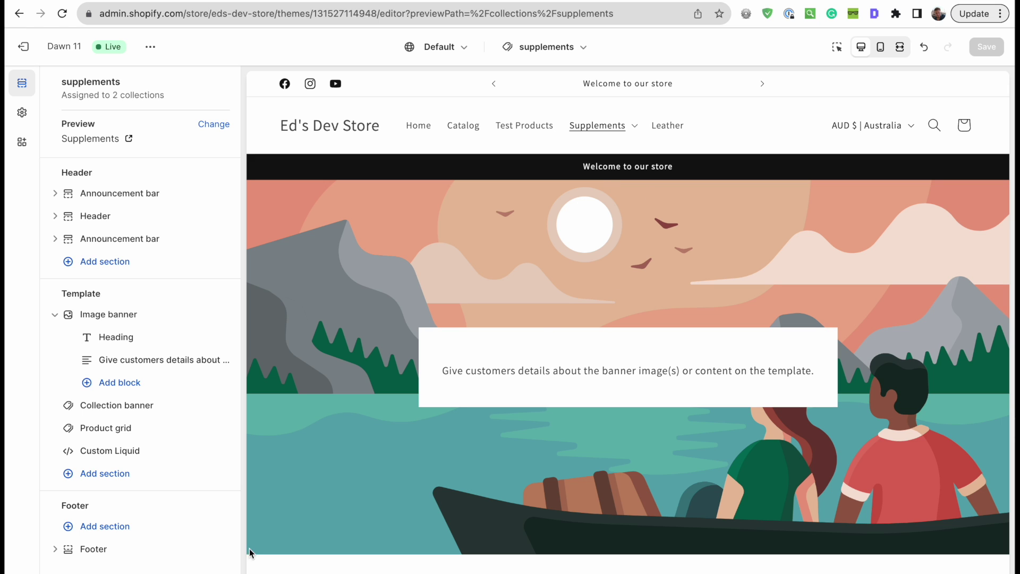
# Add a Custom Liquid section found by searching 'custom' and drag it above Image banner
pyautogui.click(117, 476)
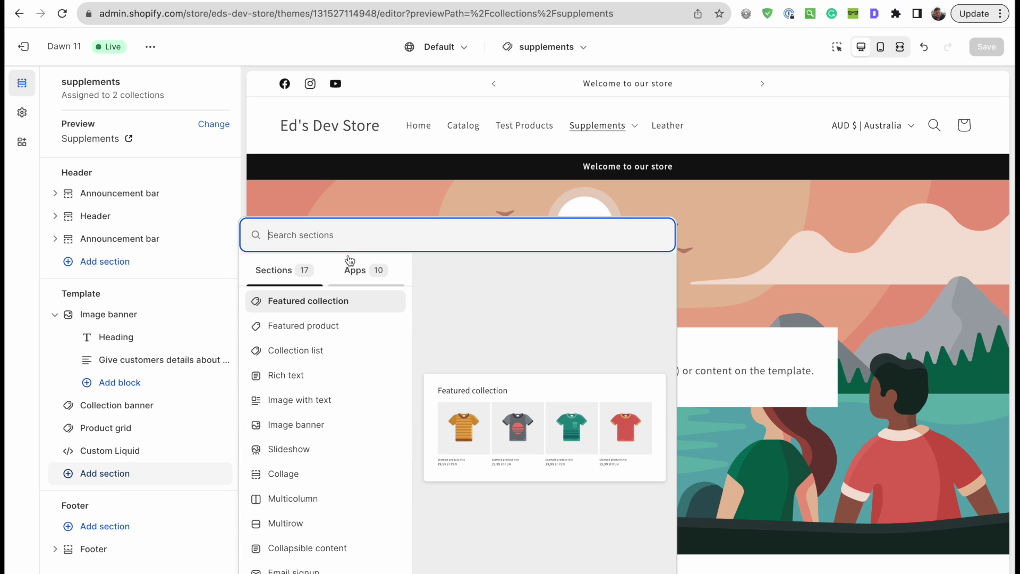
pyautogui.write('custom')
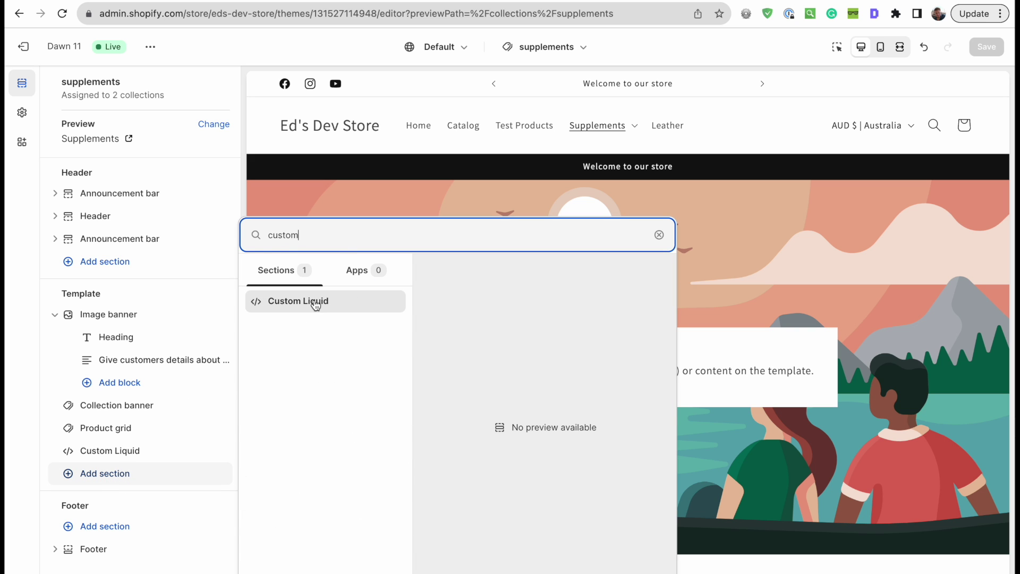
pyautogui.click(315, 303)
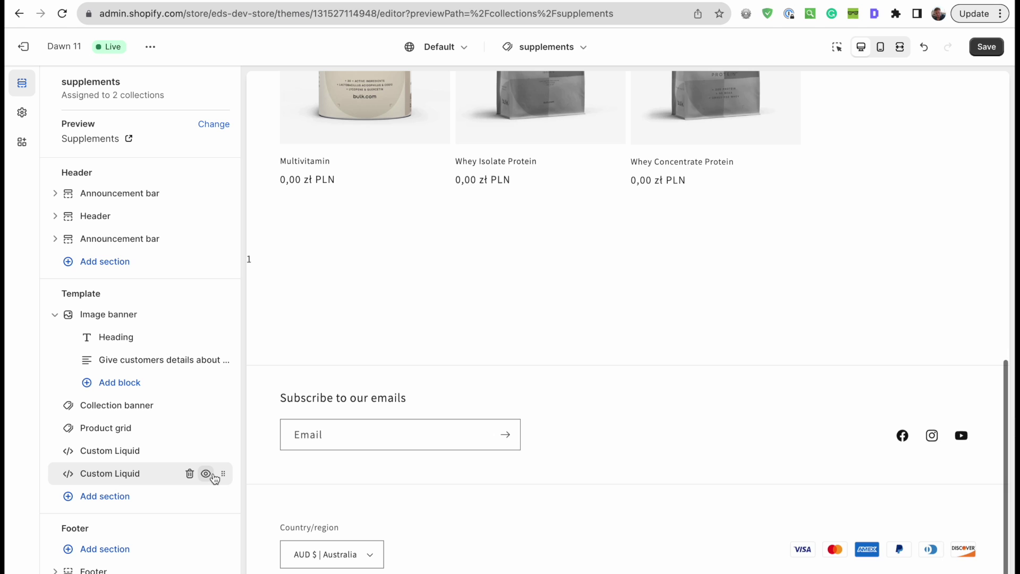
pyautogui.moveTo(223, 472); pyautogui.dragTo(216, 317)
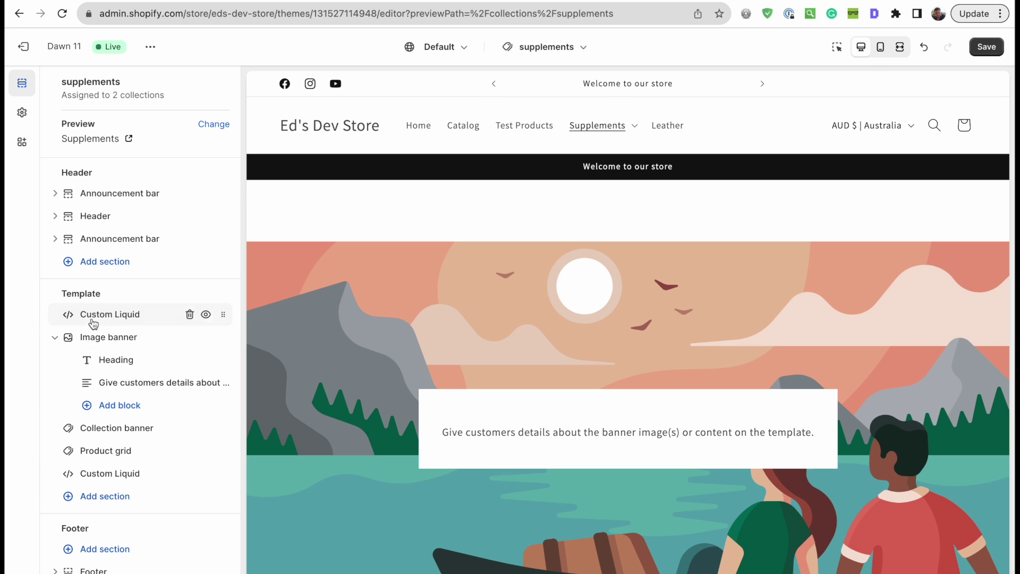
pyautogui.click(120, 310)
# Enter '<style> </style>' as the top section's Liquid code, with blank lines above and inside
pyautogui.click(140, 172)
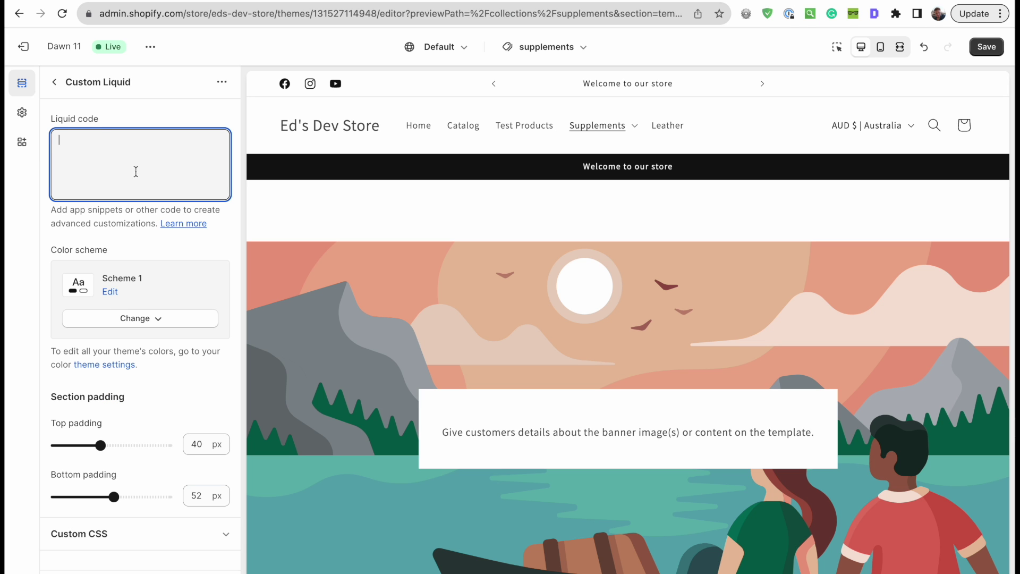
pyautogui.click(54, 82)
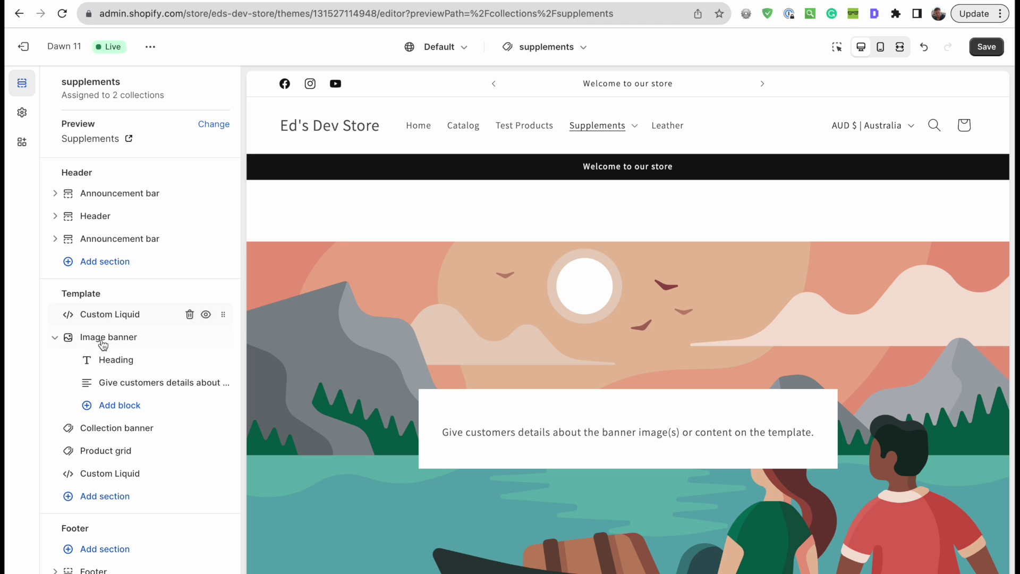
pyautogui.click(115, 318)
pyautogui.click(117, 165)
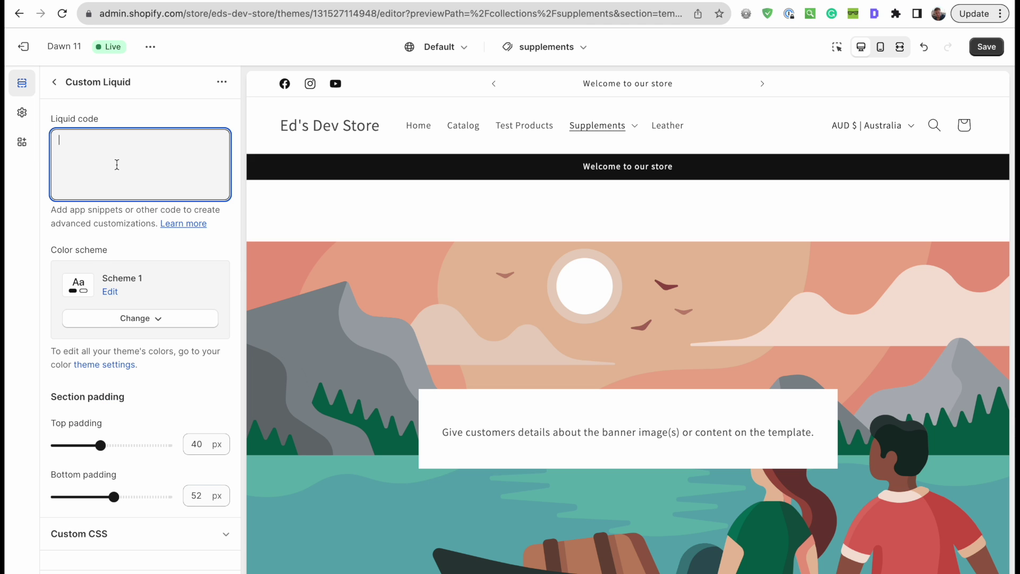
pyautogui.write('<sty')
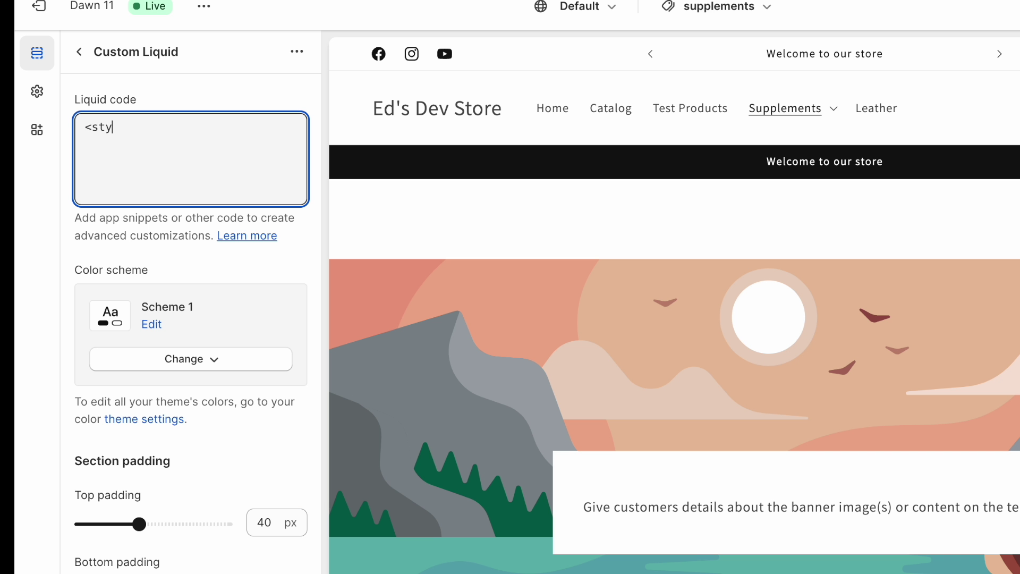
pyautogui.write('le>  </style>')
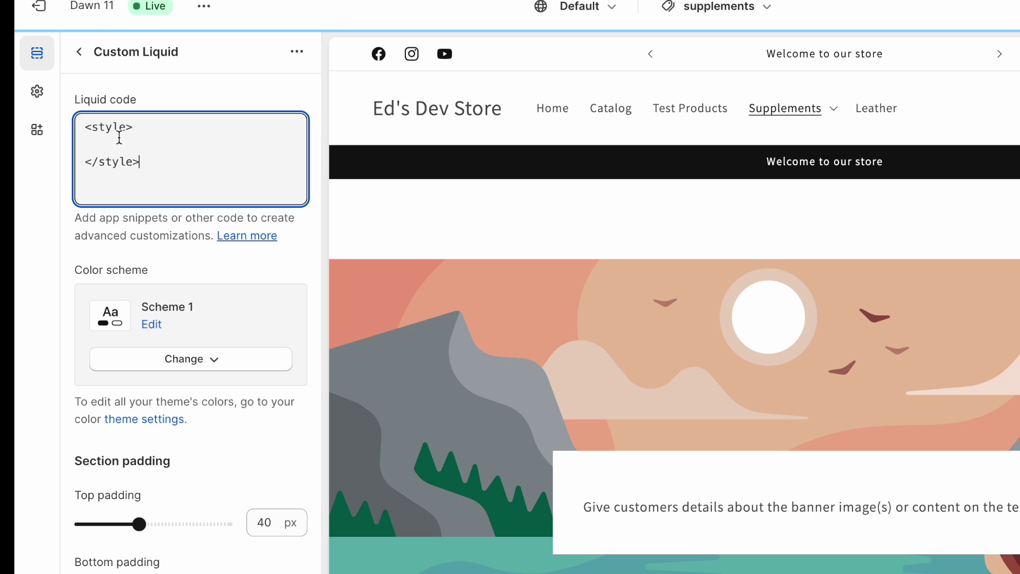
pyautogui.click(84, 123)
pyautogui.press('Return')
pyautogui.press('Return')
pyautogui.press('End')
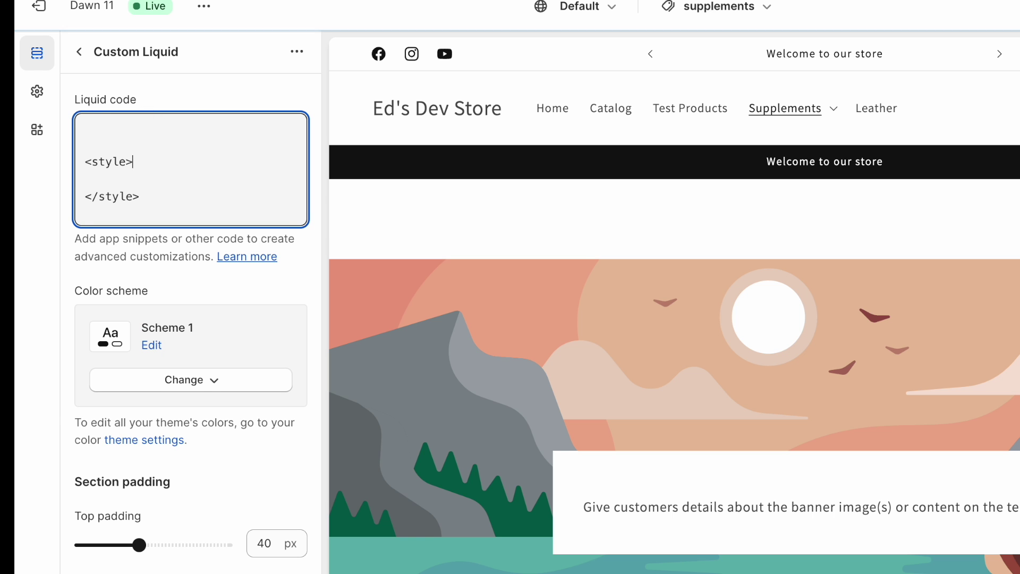
pyautogui.press('Return')
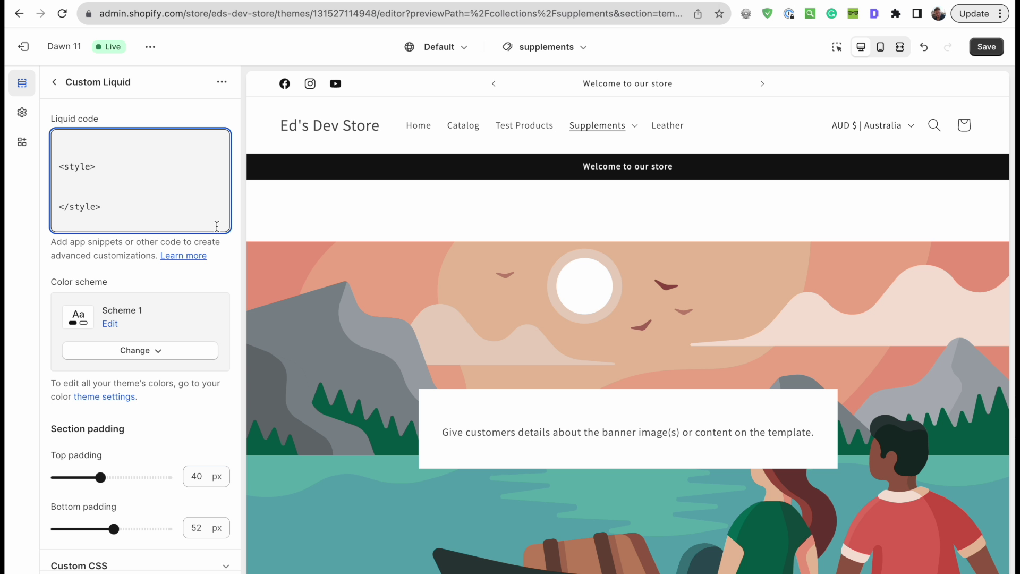
# Open the Supplements collection page on the live storefront
pyautogui.scroll(-2, 651, 370)
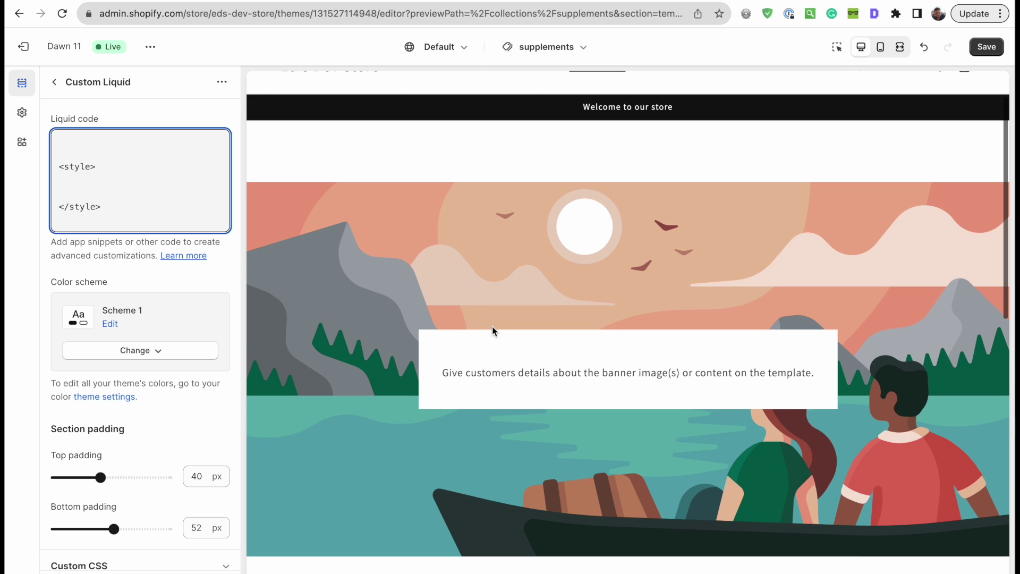
pyautogui.scroll(1, 664, 300)
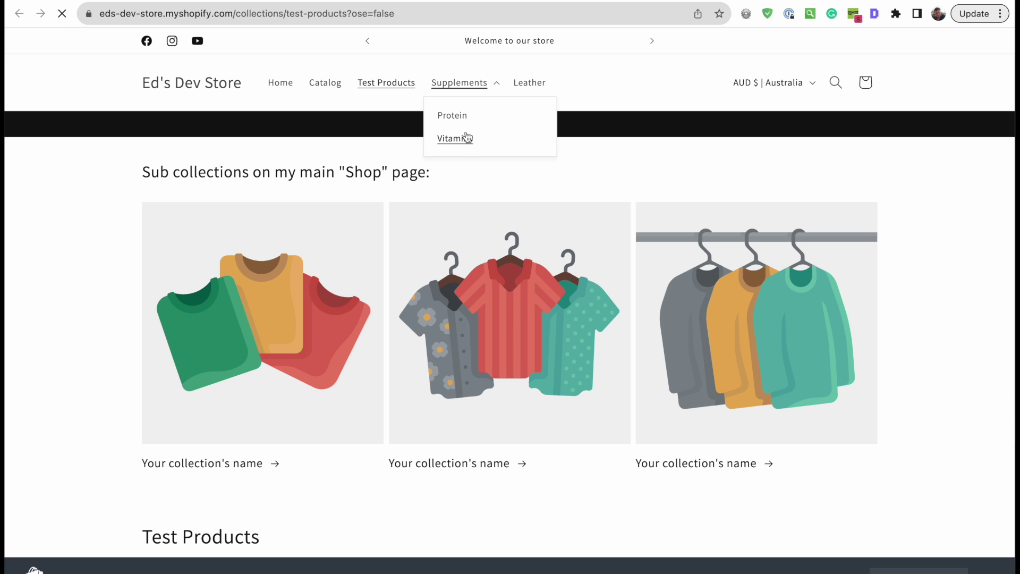
pyautogui.click(462, 137)
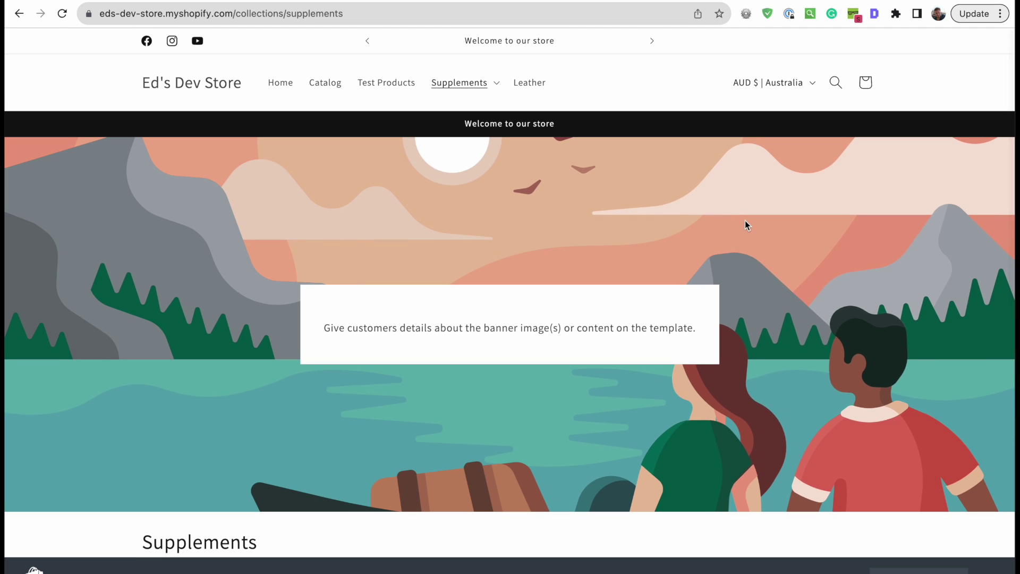
# Inspect the Supplements page banner to open its markup in Chrome's developer tools
pyautogui.rightClick(745, 221)
pyautogui.click(827, 471)
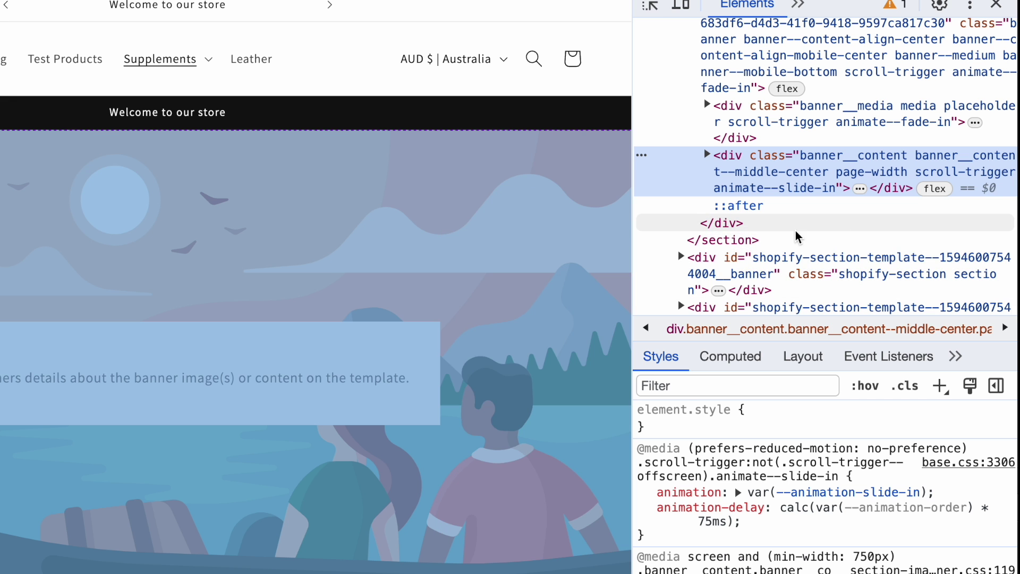
pyautogui.scroll(3, 845, 218)
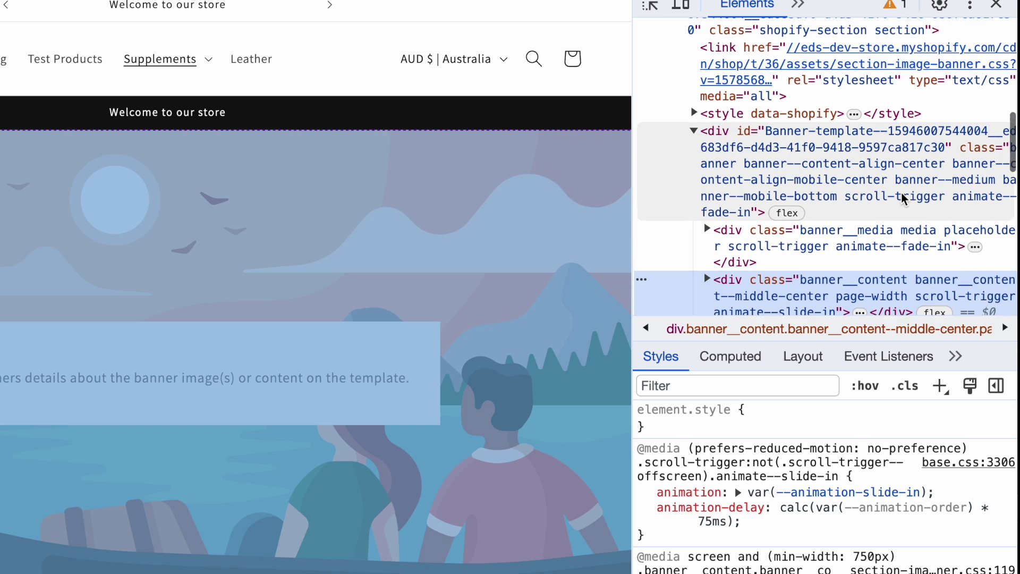
pyautogui.scroll(5, 901, 192)
# Collapse and step through the section elements under main, ending on the first section
pyautogui.click(733, 198)
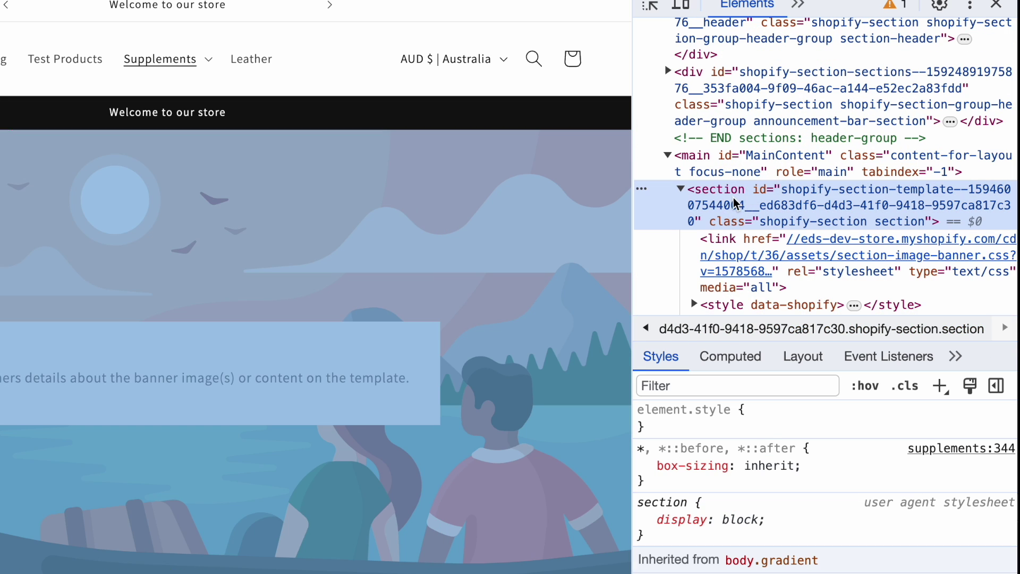
pyautogui.click(681, 189)
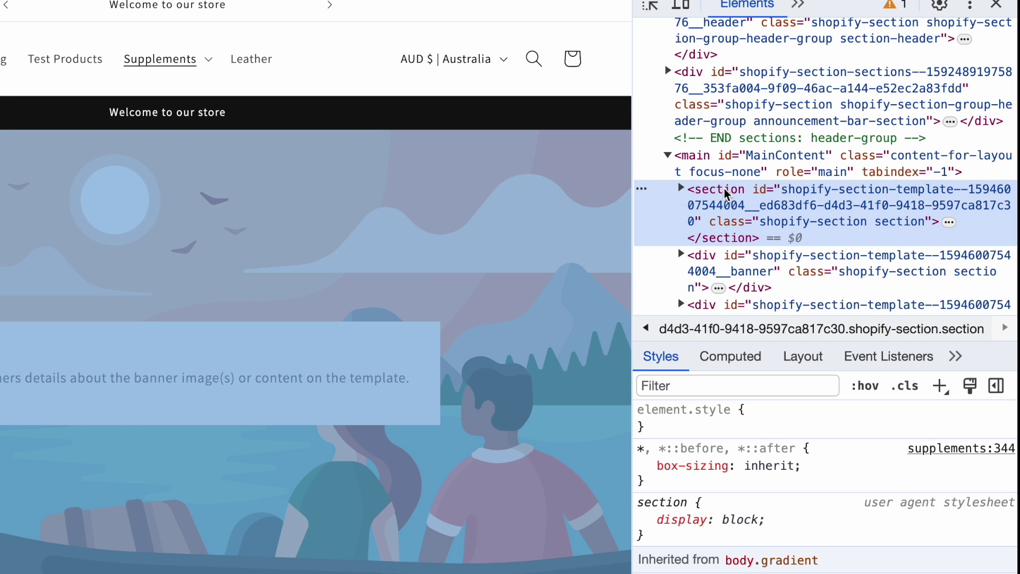
pyautogui.scroll(-2, 725, 181)
pyautogui.click(722, 154)
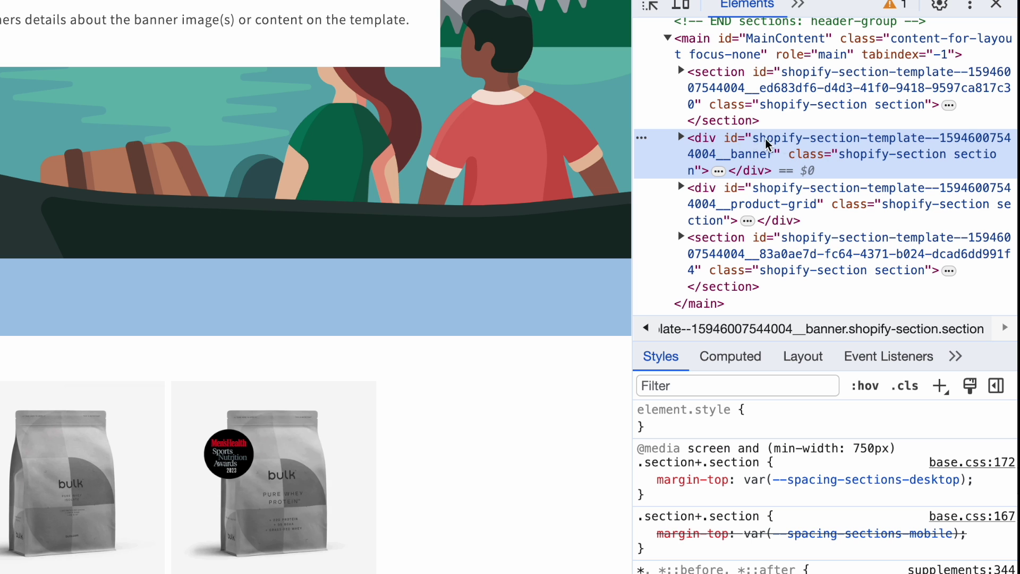
pyautogui.scroll(1, 838, 141)
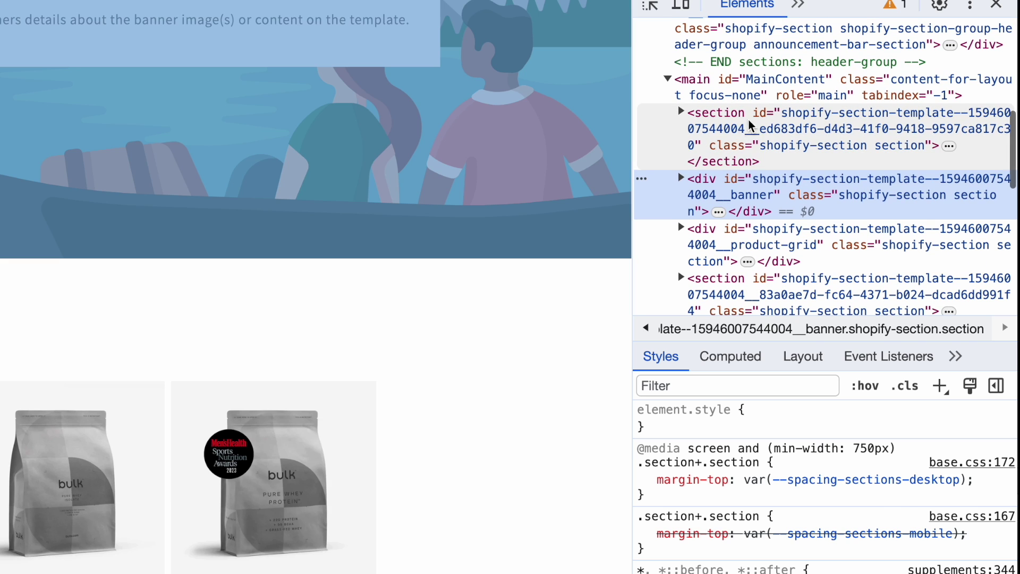
pyautogui.click(780, 128)
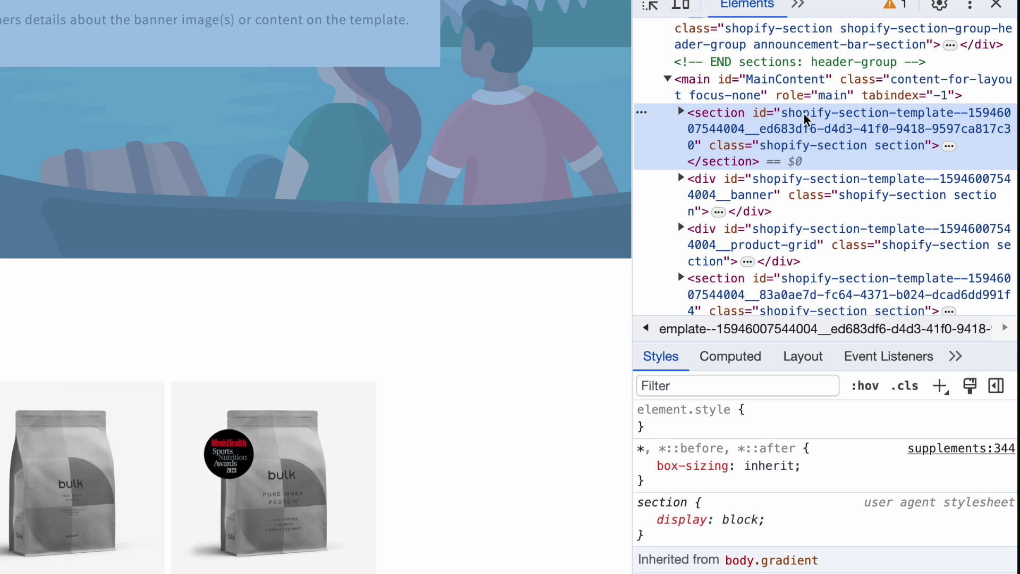